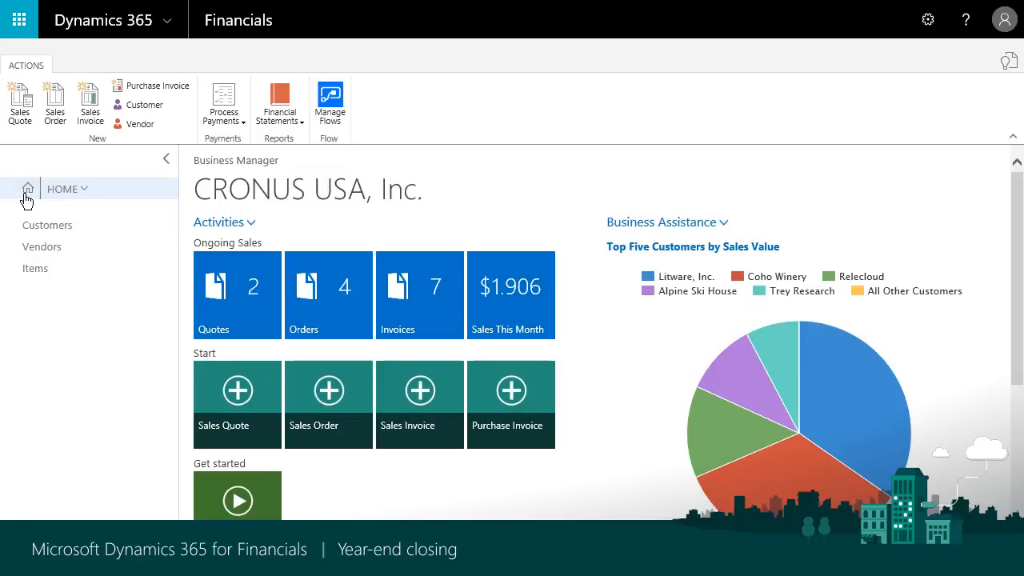
# Open the Accounting Periods list from the manual finance setup in Setup & Extensions.
pyautogui.click(70, 190)
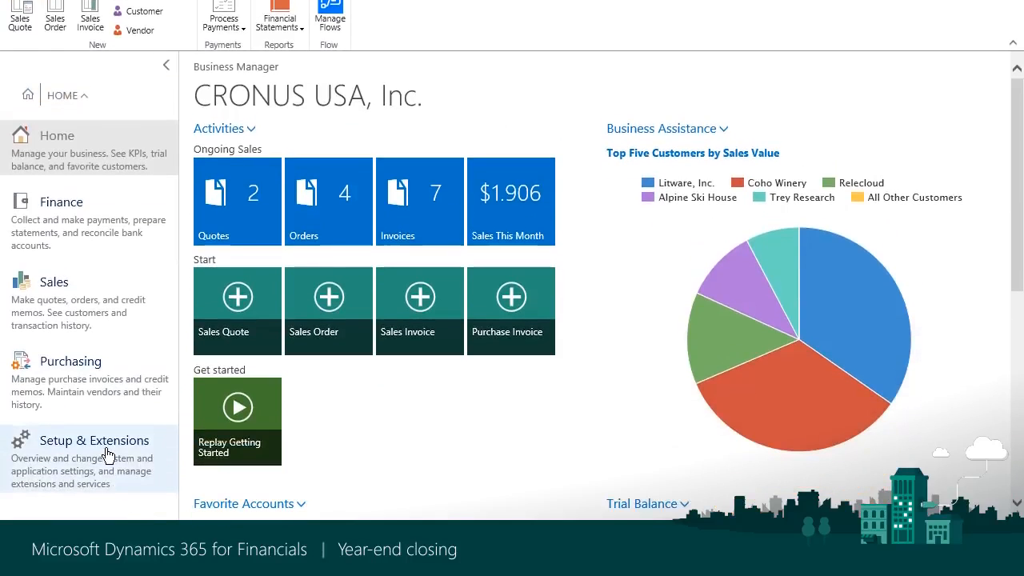
pyautogui.click(108, 468)
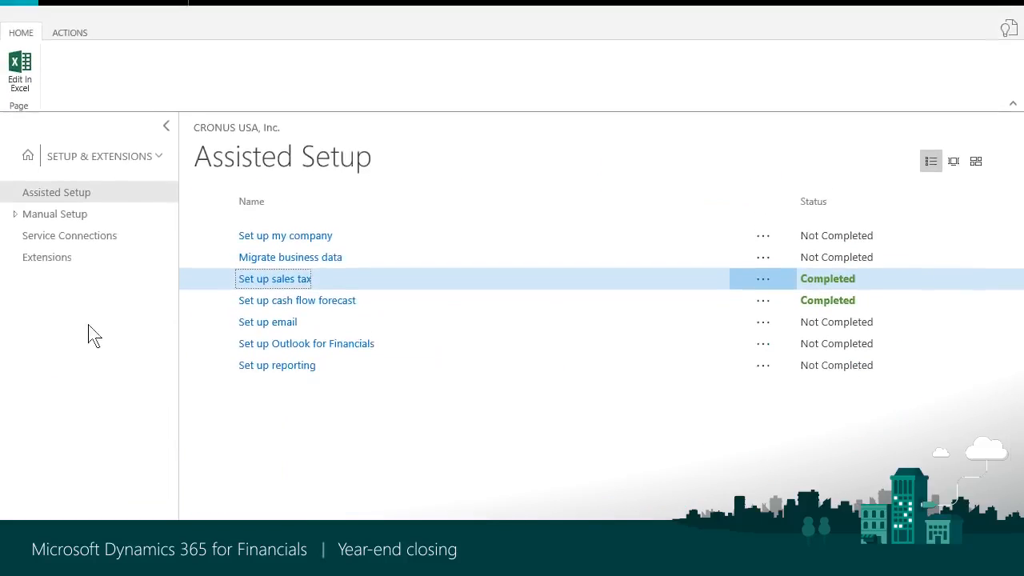
pyautogui.click(79, 252)
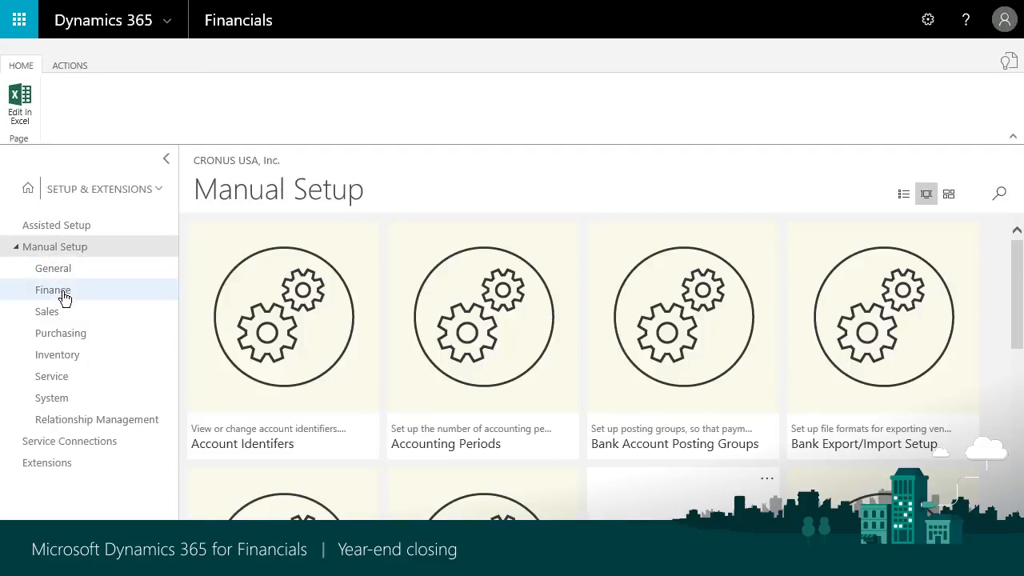
pyautogui.click(62, 292)
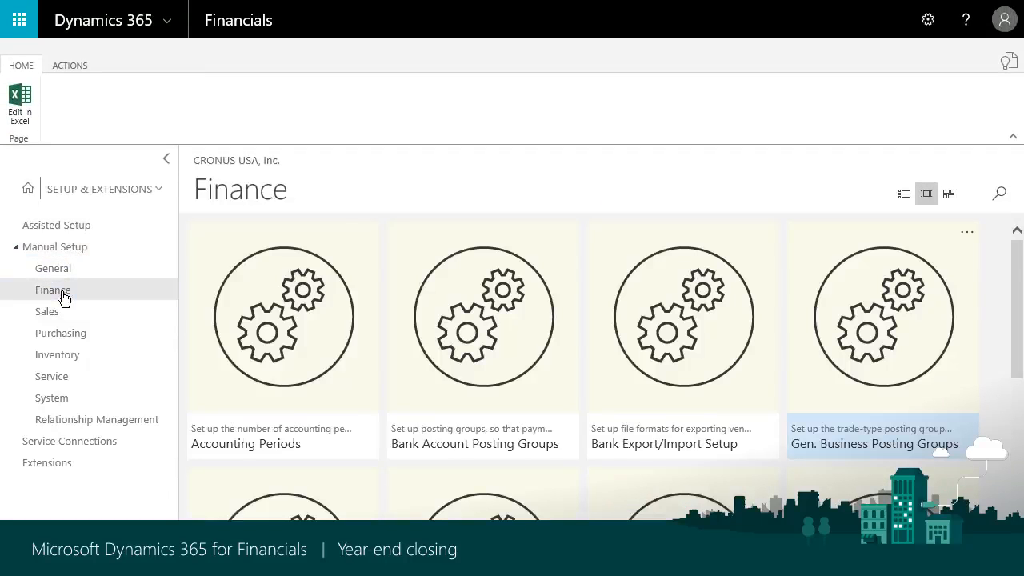
pyautogui.click(289, 302)
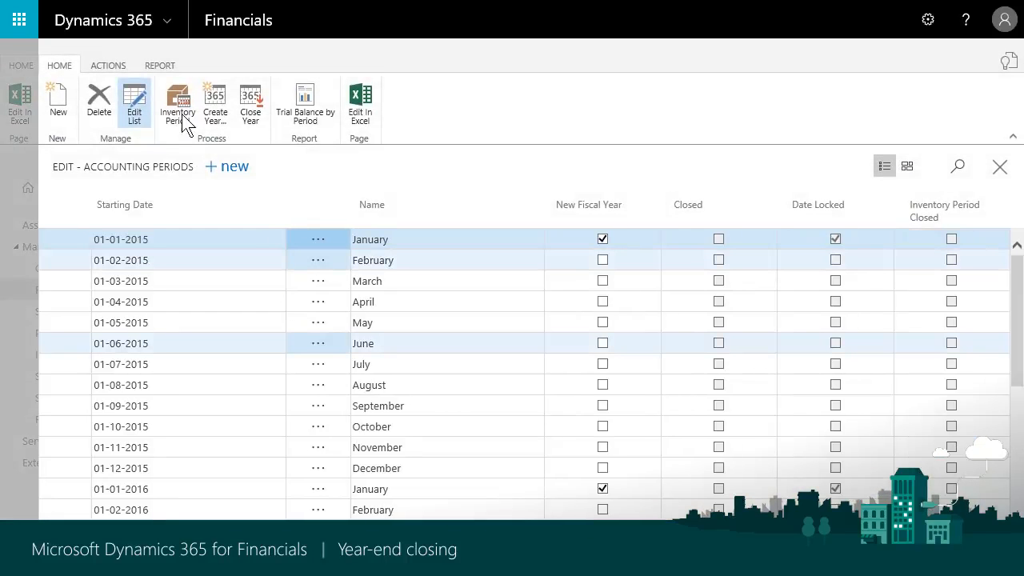
# Create a new fiscal year starting 01-01-2017, with 12 periods of 1M each.
pyautogui.click(220, 101)
pyautogui.click(570, 132)
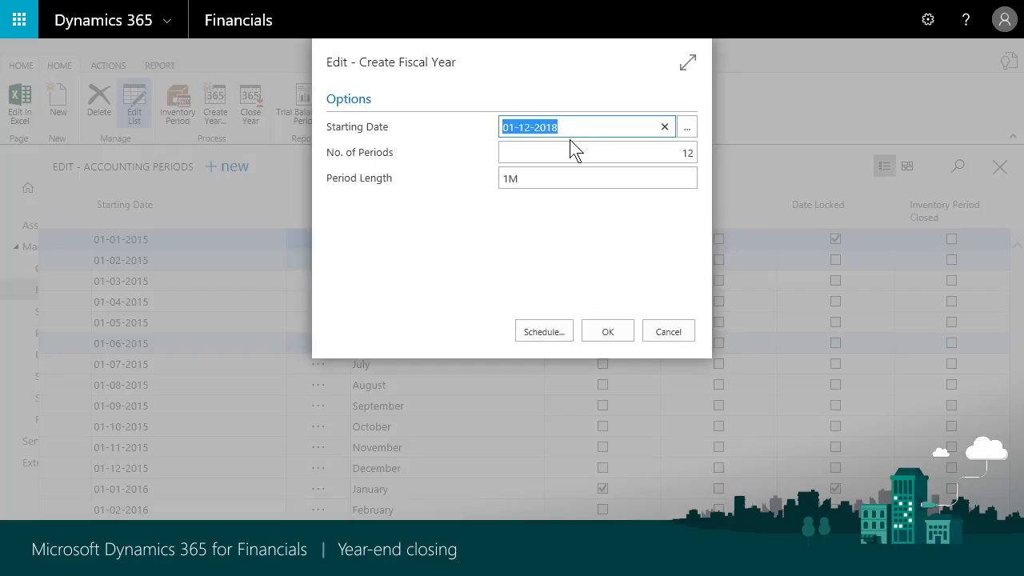
pyautogui.write('01012017')
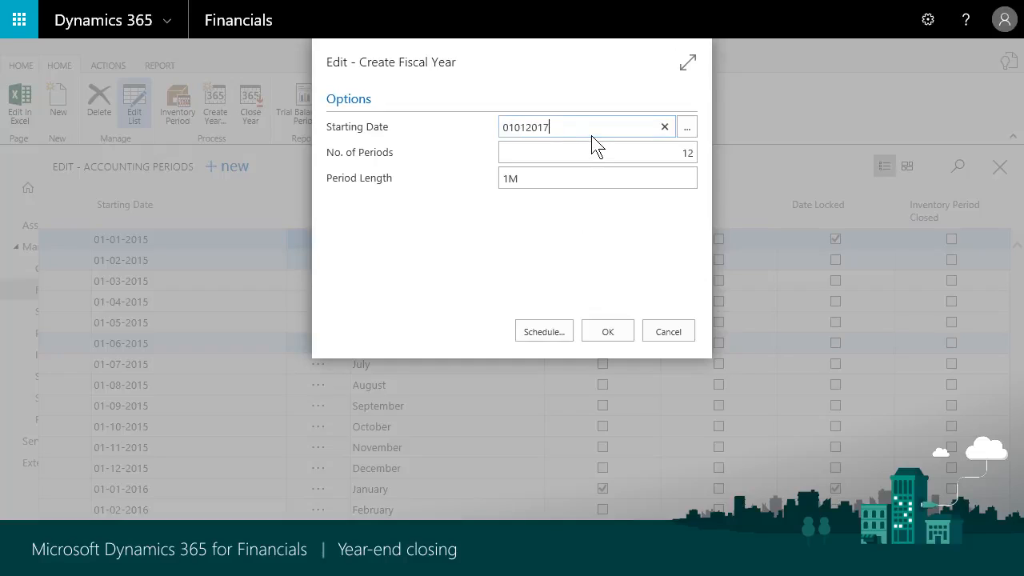
pyautogui.press('Tab')
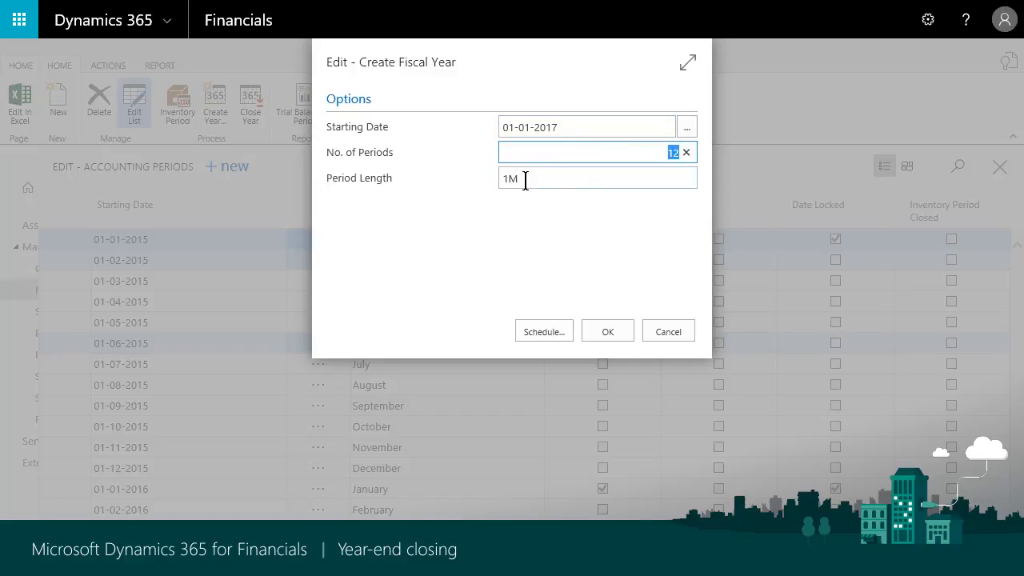
pyautogui.click(608, 331)
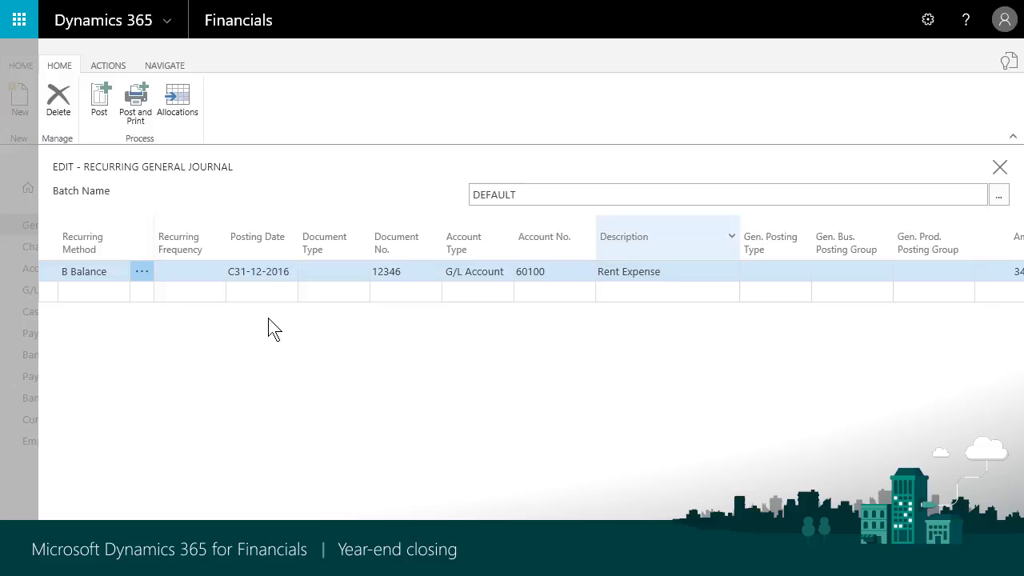
# Examine the allocations of the Rent Expense recurring journal line and the dimensions of the first allocation line.
pyautogui.click(171, 94)
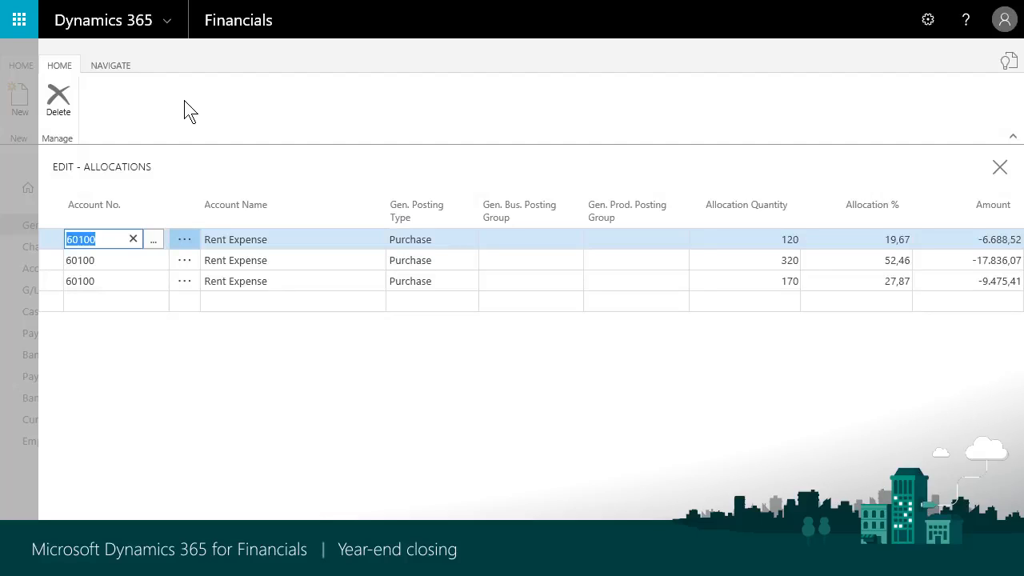
pyautogui.click(120, 68)
pyautogui.click(71, 106)
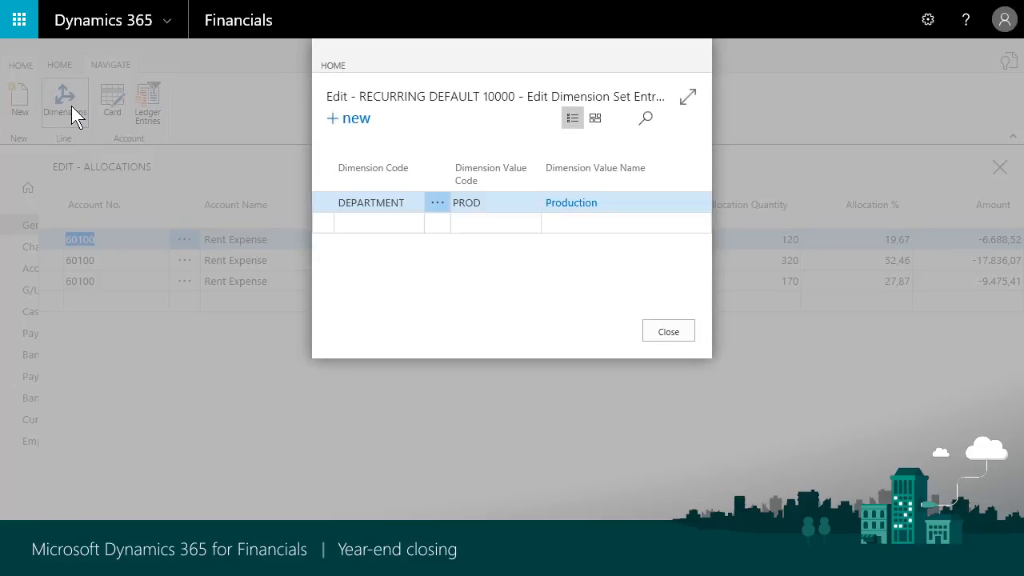
pyautogui.click(668, 332)
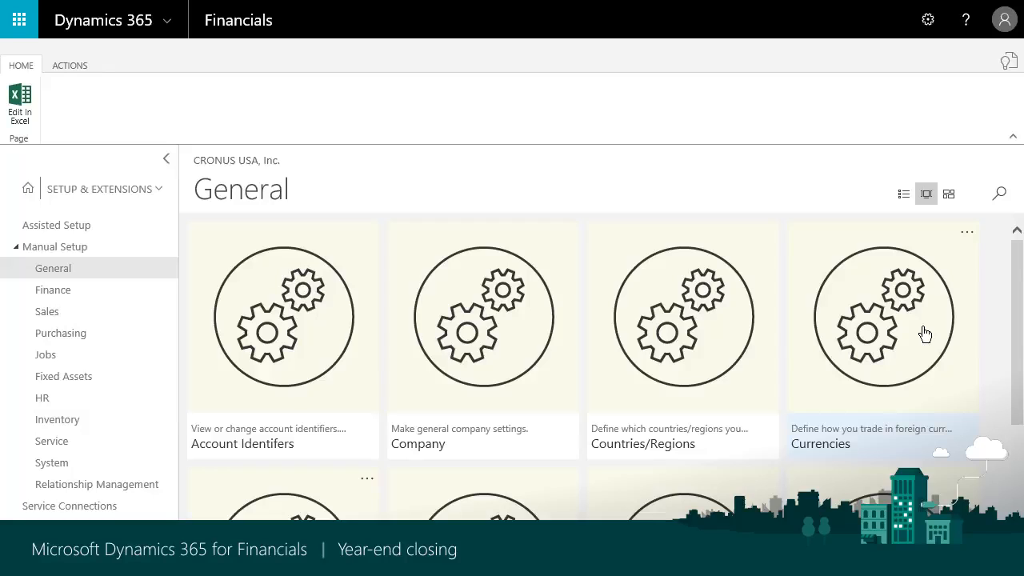
# Look at the Currencies setup in the general manual setup and at the General Journals list in the Finance area.
pyautogui.click(925, 334)
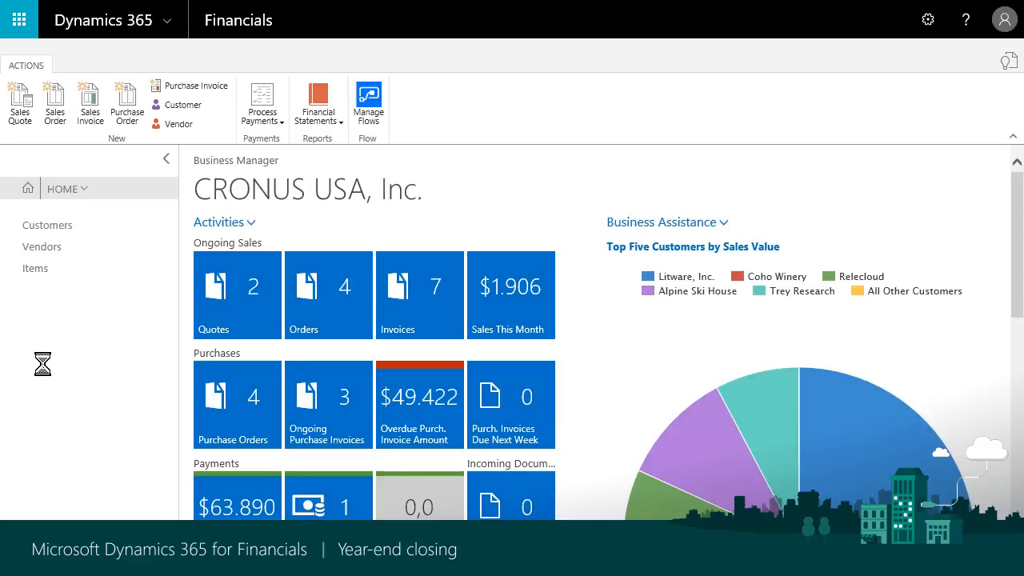
pyautogui.click(48, 190)
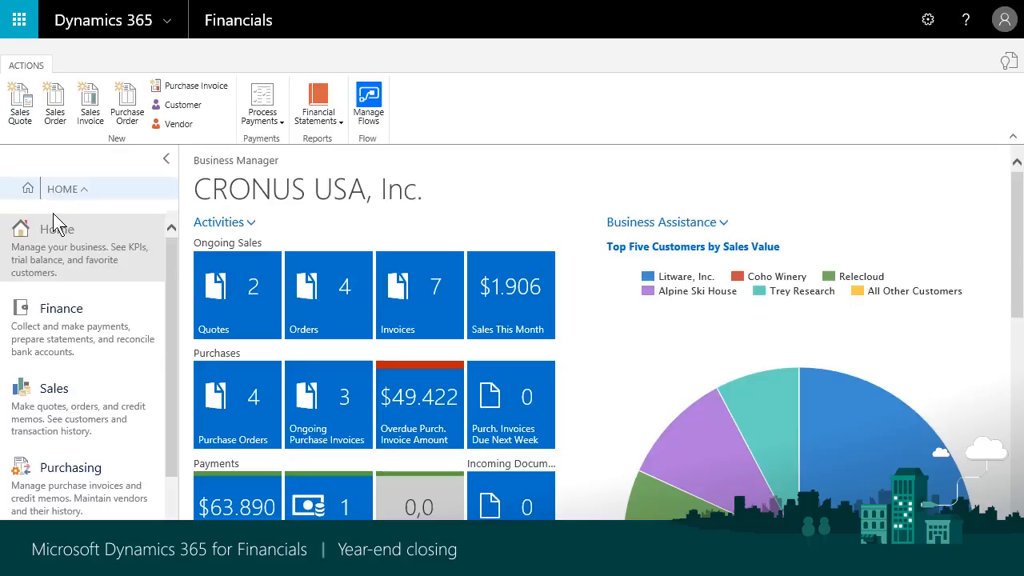
pyautogui.click(70, 329)
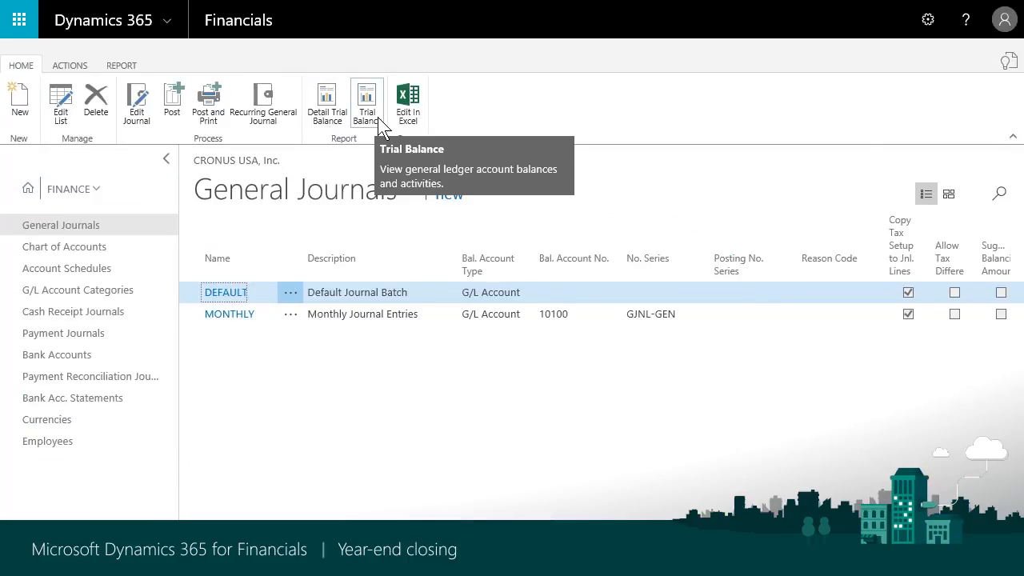
# Look through the reports available in the Sales area and the Financial Statements reports on the home page.
pyautogui.click(27, 188)
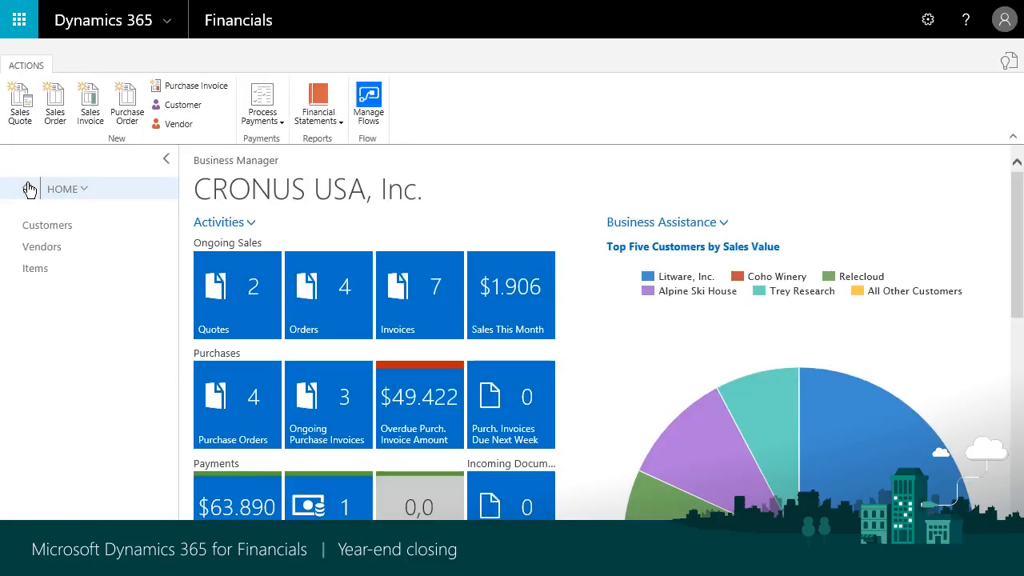
pyautogui.click(29, 189)
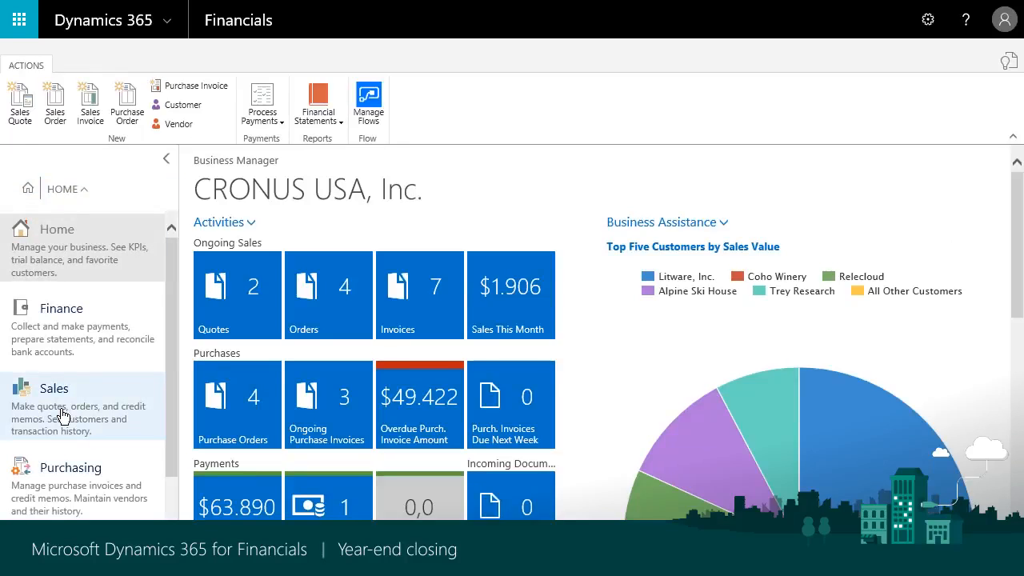
pyautogui.click(62, 416)
pyautogui.click(120, 64)
pyautogui.click(60, 118)
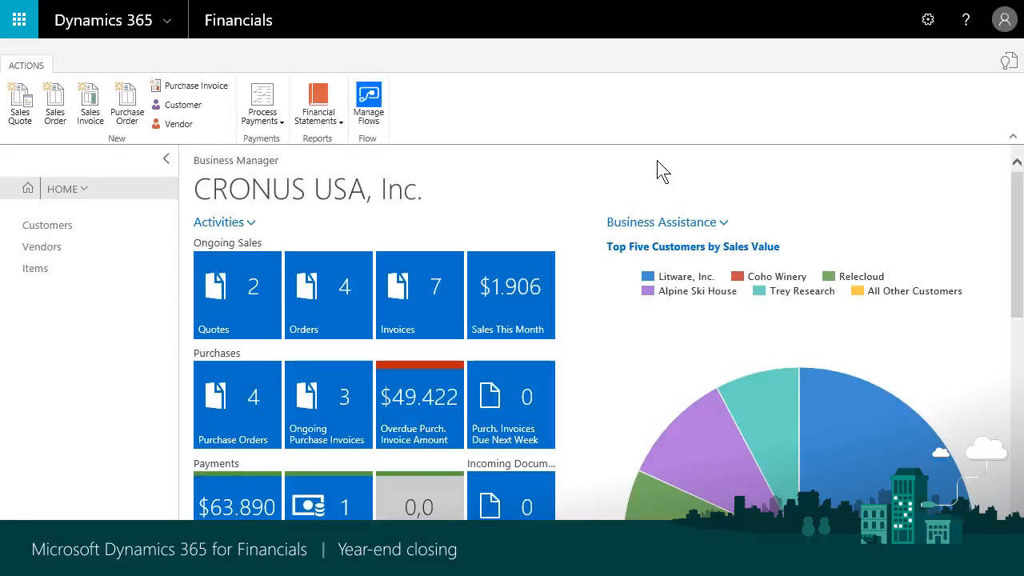
pyautogui.click(306, 97)
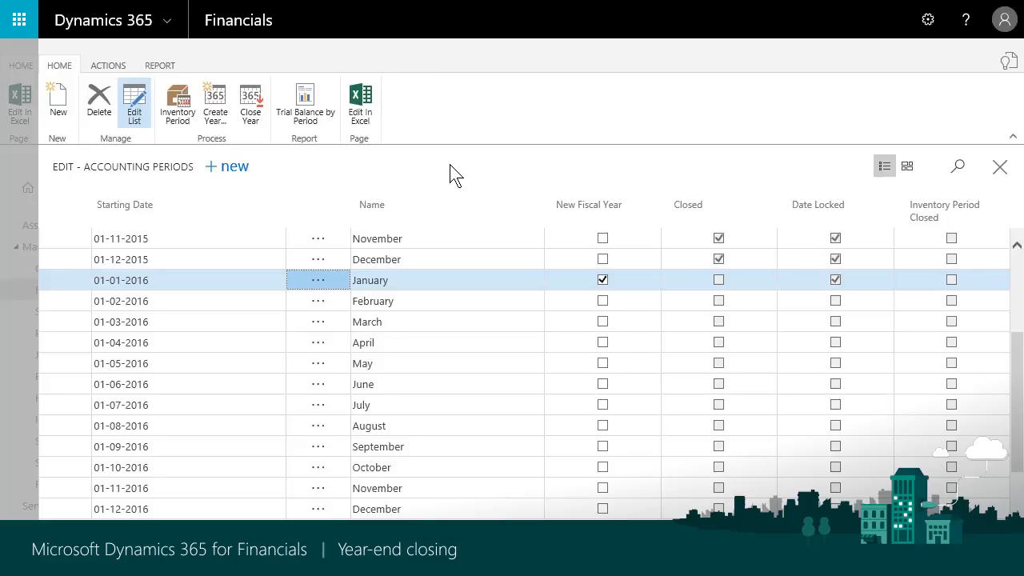
# Close the fiscal year running from 01-01-16 to 31-12-16 in the accounting periods.
pyautogui.click(247, 111)
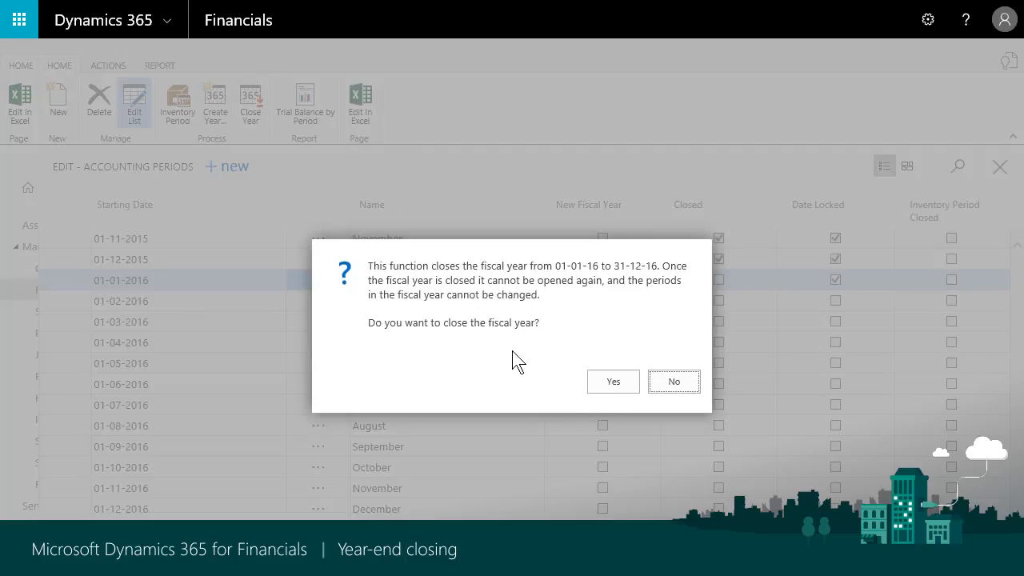
pyautogui.click(609, 387)
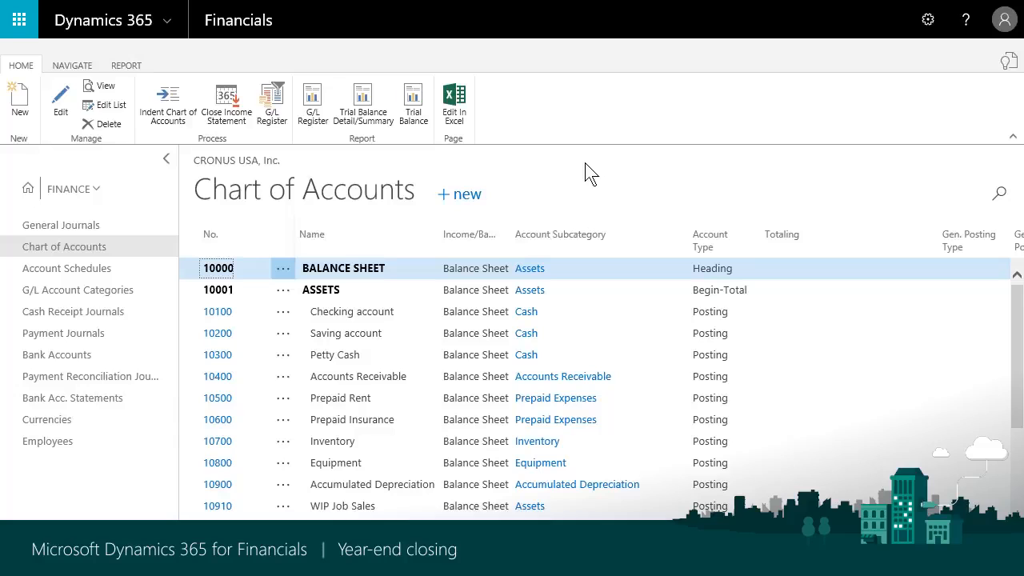
# Start Close Income Statement from the chart of accounts and choose the GENERAL journal template with the DEFAULT batch.
pyautogui.click(232, 113)
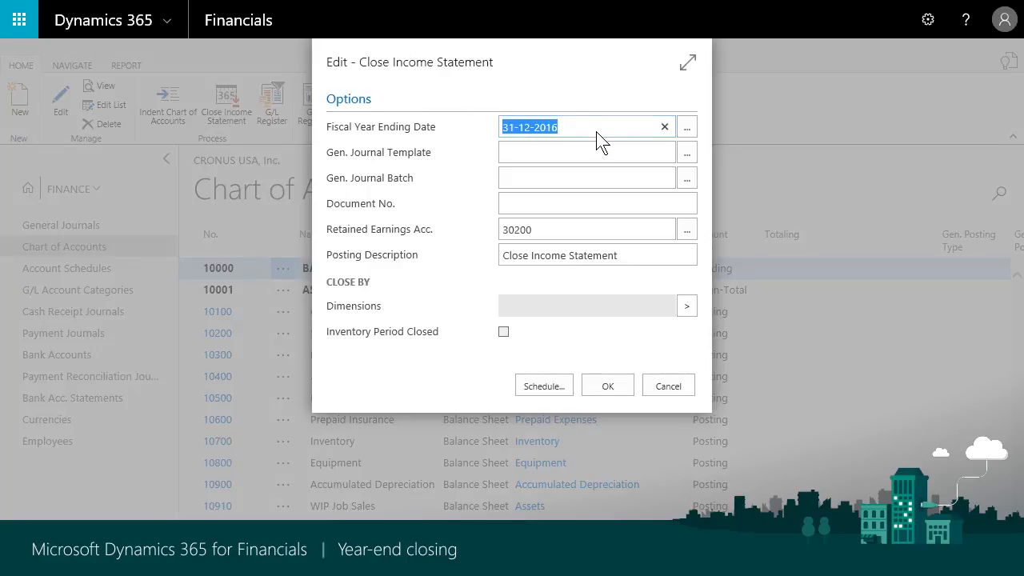
pyautogui.click(686, 161)
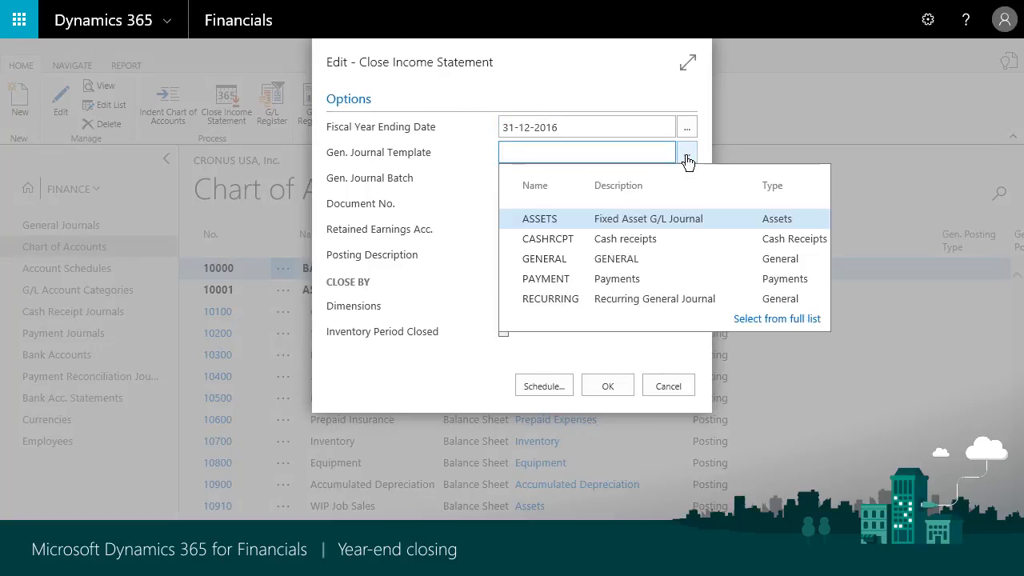
pyautogui.click(530, 258)
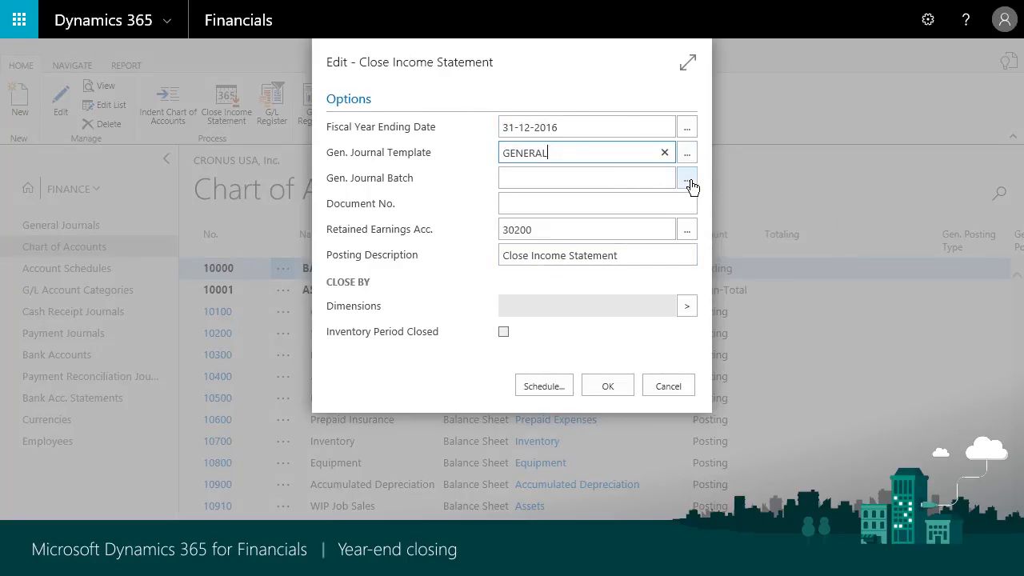
pyautogui.click(691, 186)
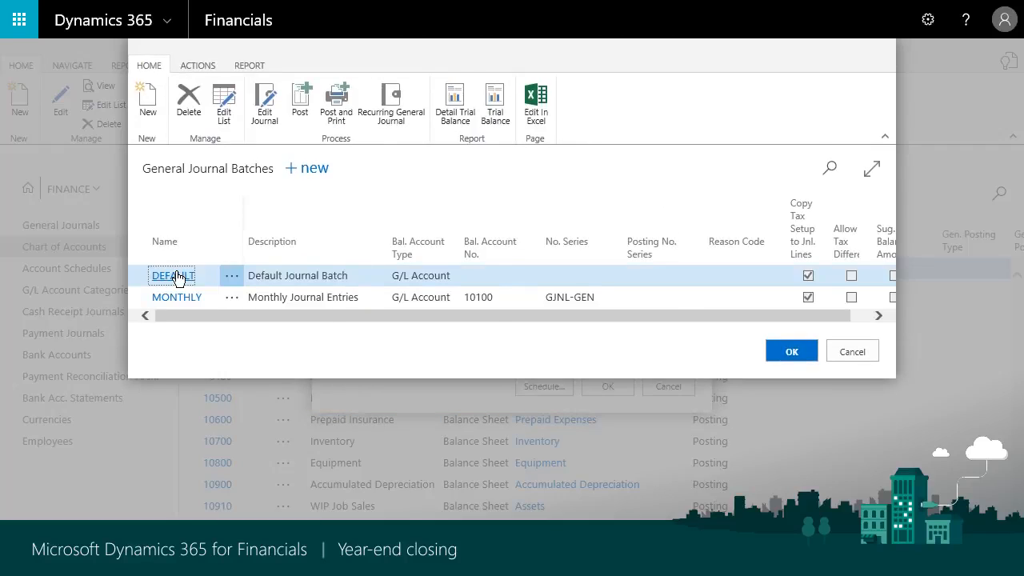
pyautogui.click(178, 277)
# Set the closing document number to 12345 and run Close Income Statement to create the journal lines.
pyautogui.click(569, 205)
pyautogui.write('1234')
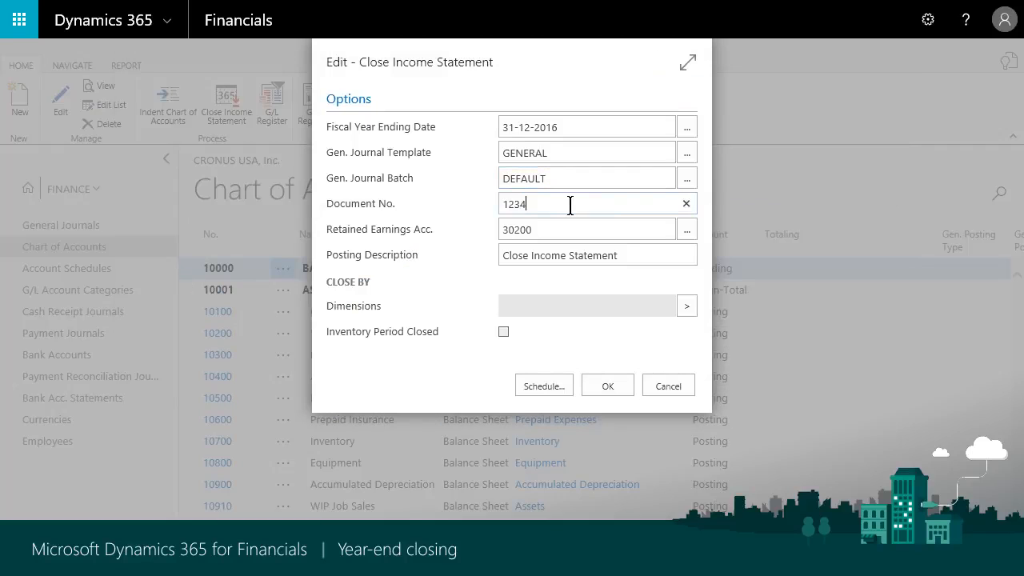
pyautogui.write('5')
pyautogui.click(573, 232)
pyautogui.click(620, 386)
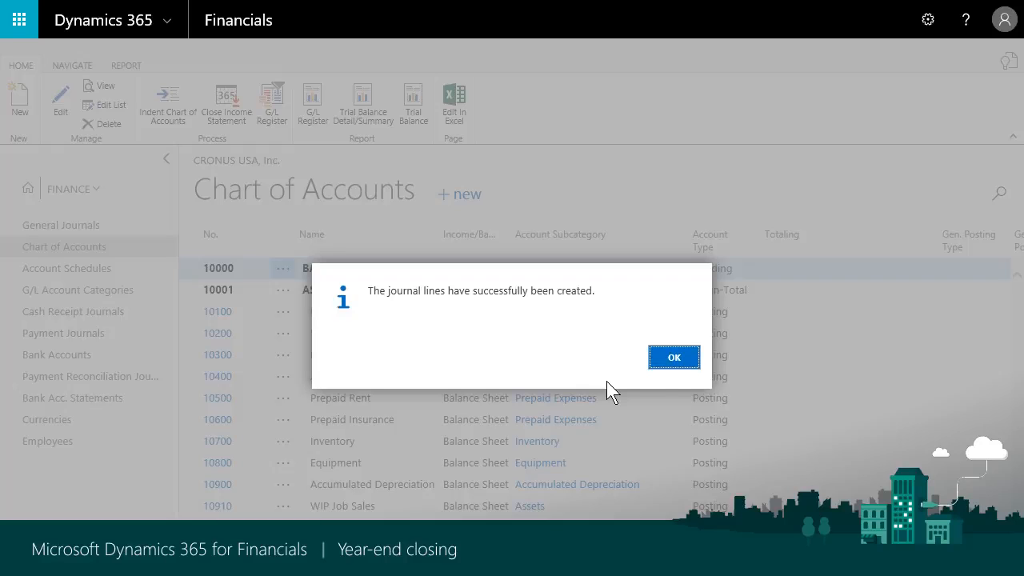
pyautogui.click(673, 358)
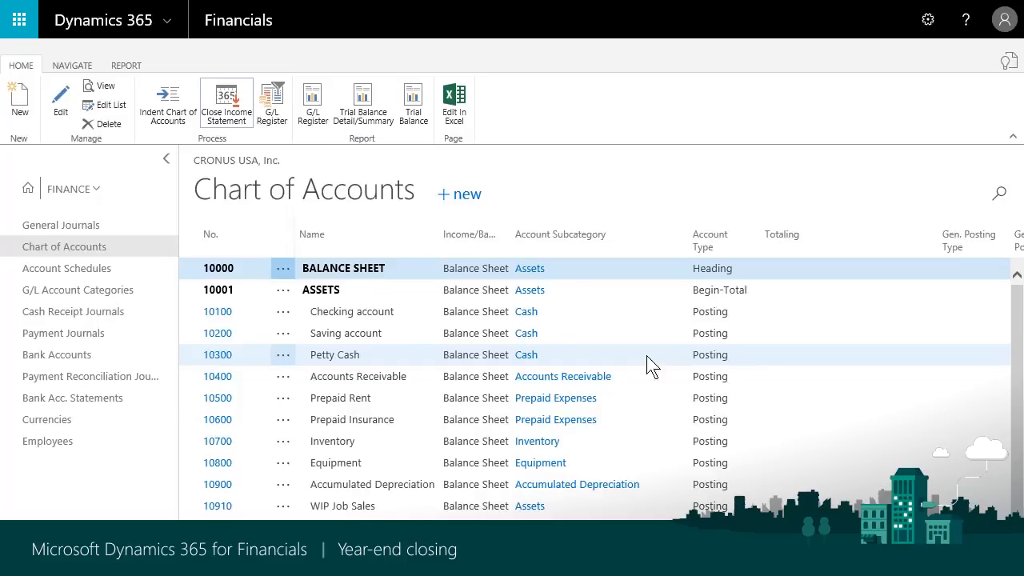
# Open the DEFAULT general journal batch and post its year-end closing lines.
pyautogui.click(67, 231)
pyautogui.click(226, 294)
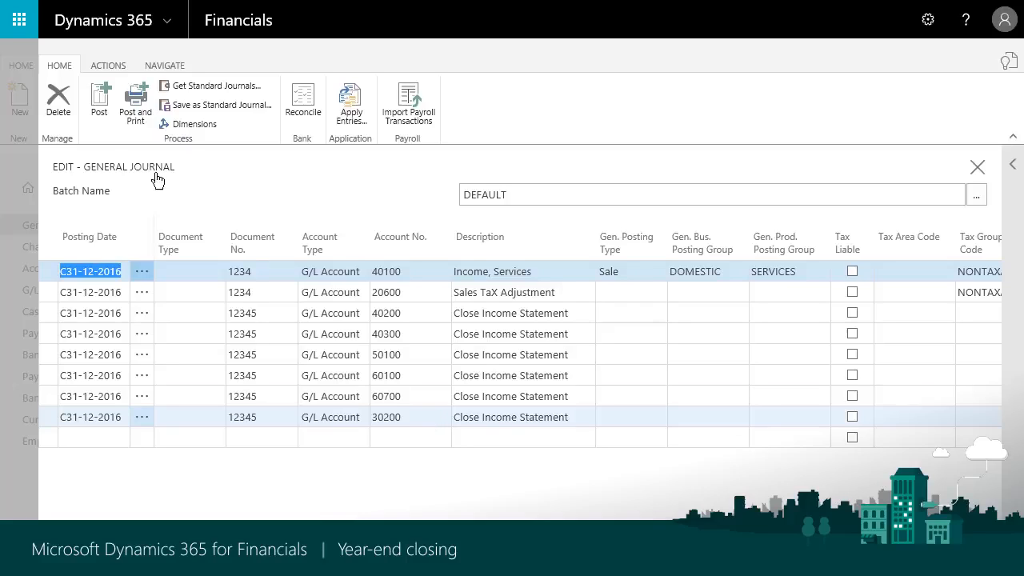
pyautogui.click(93, 97)
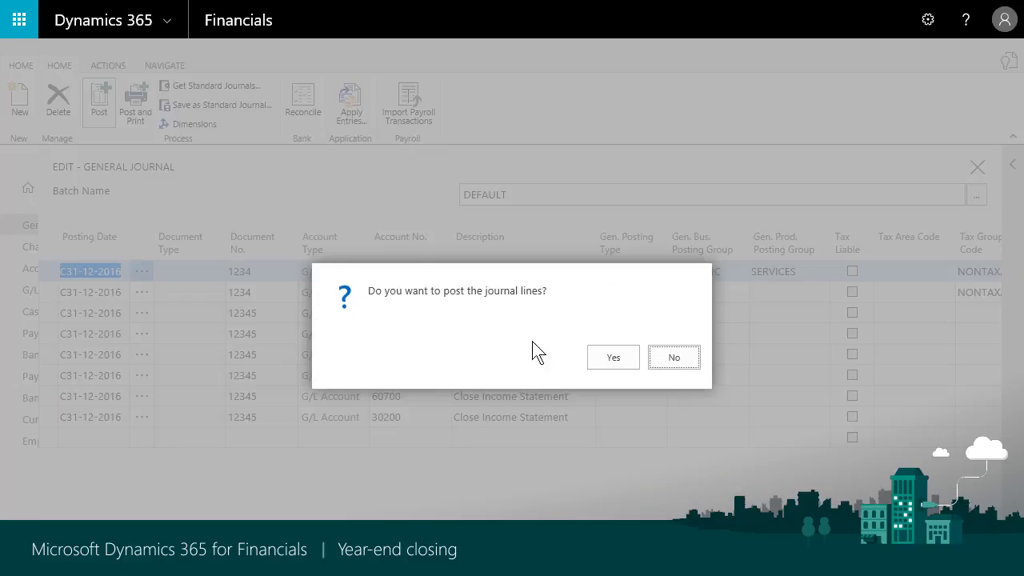